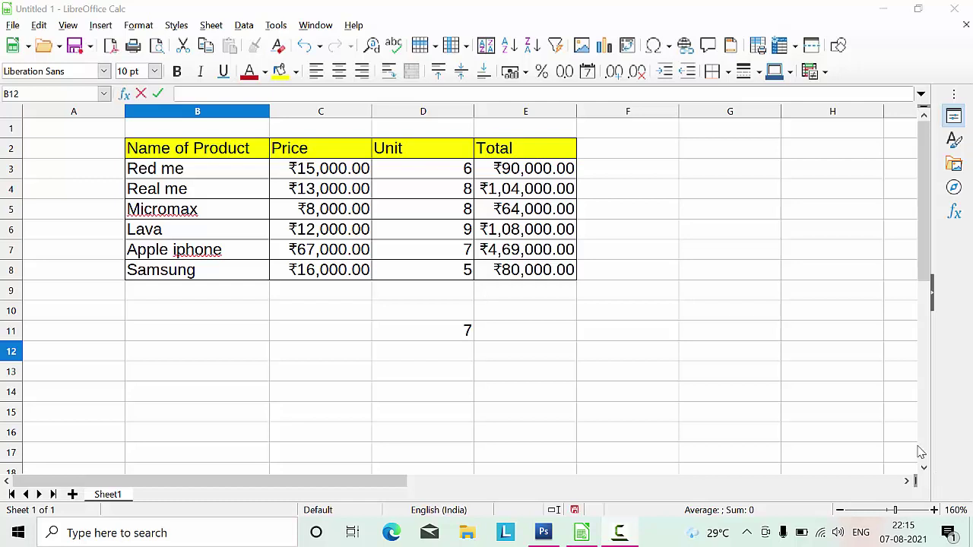
Step: Delete the =ROW(A7:A11) result 7 from cell D11
left_click(447, 329)
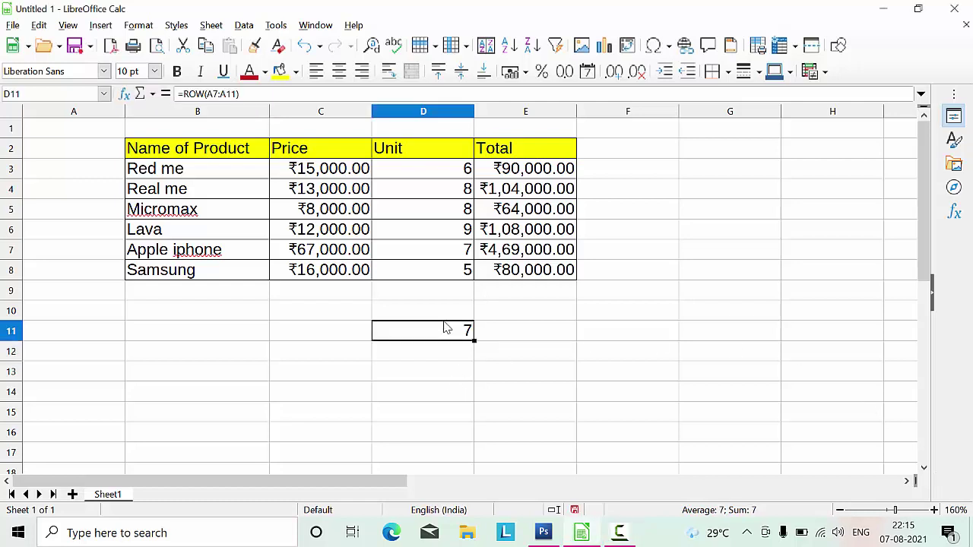
key("Delete")
left_click(279, 357)
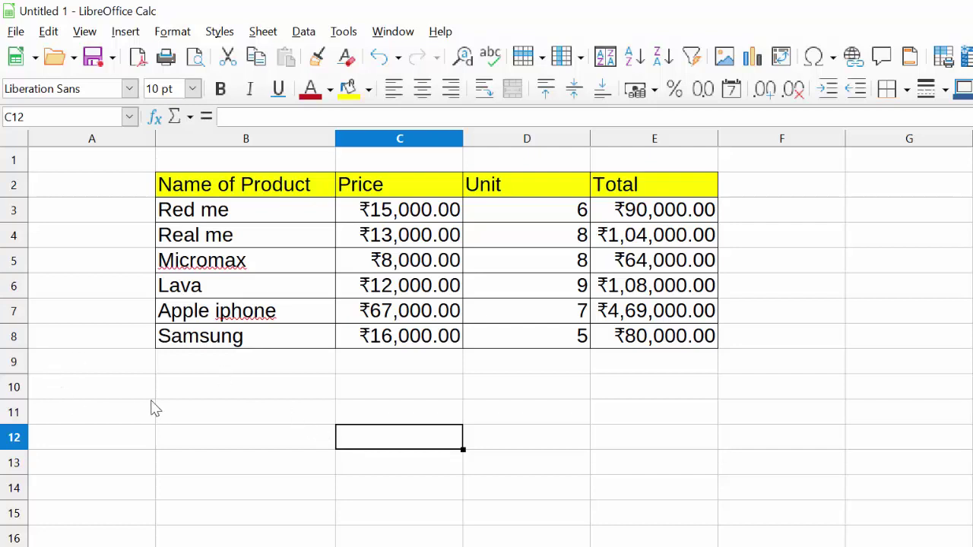
Step: Enter =COLUMN(C3) in cell D11 so it returns 3
left_click(202, 418)
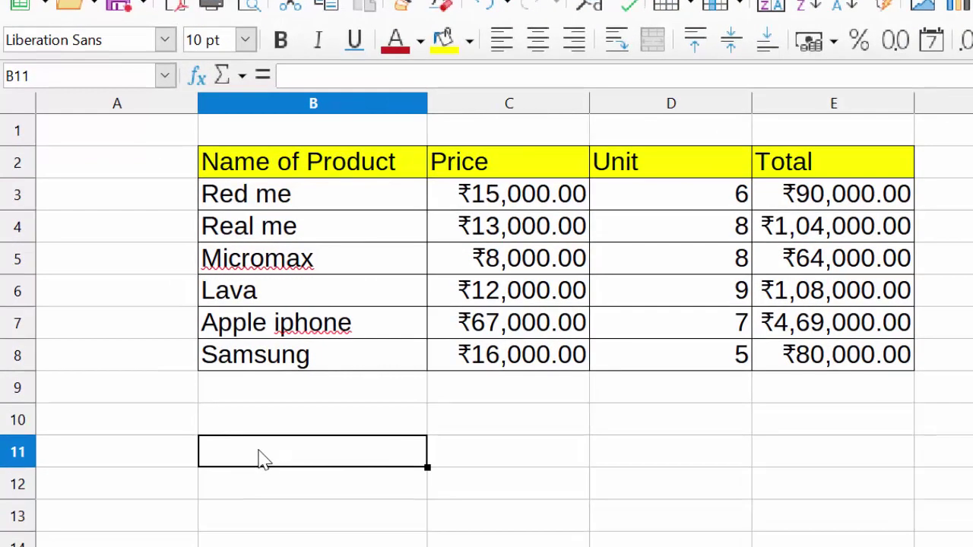
left_click(667, 460)
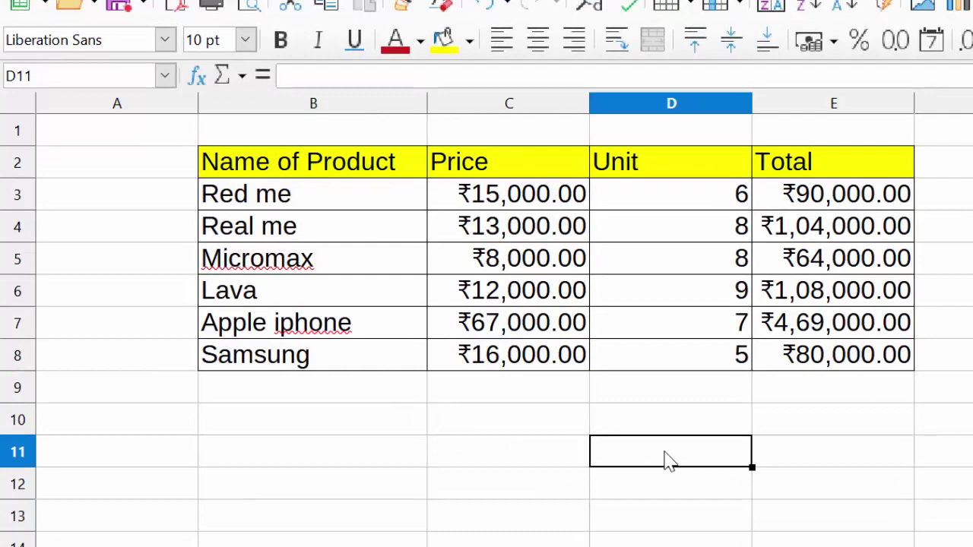
type("=co")
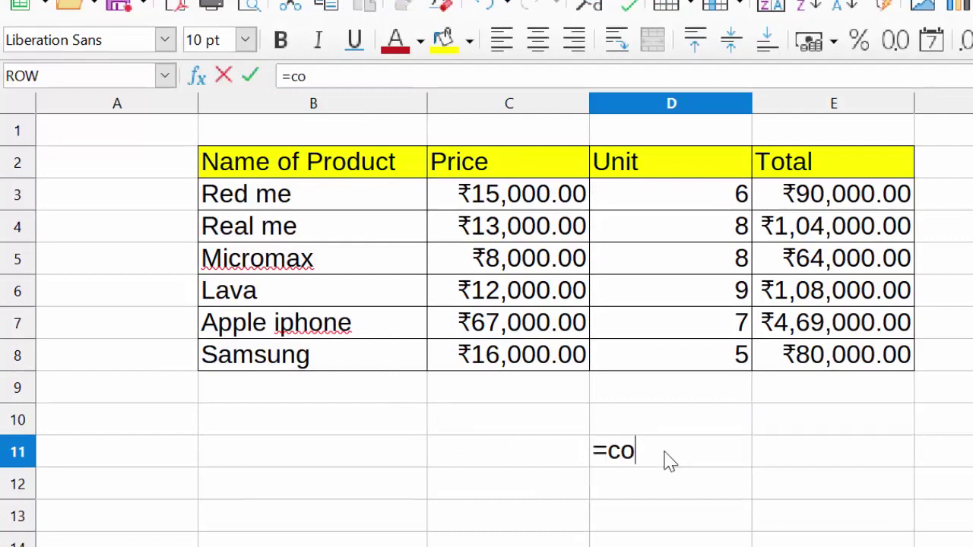
type("lumn")
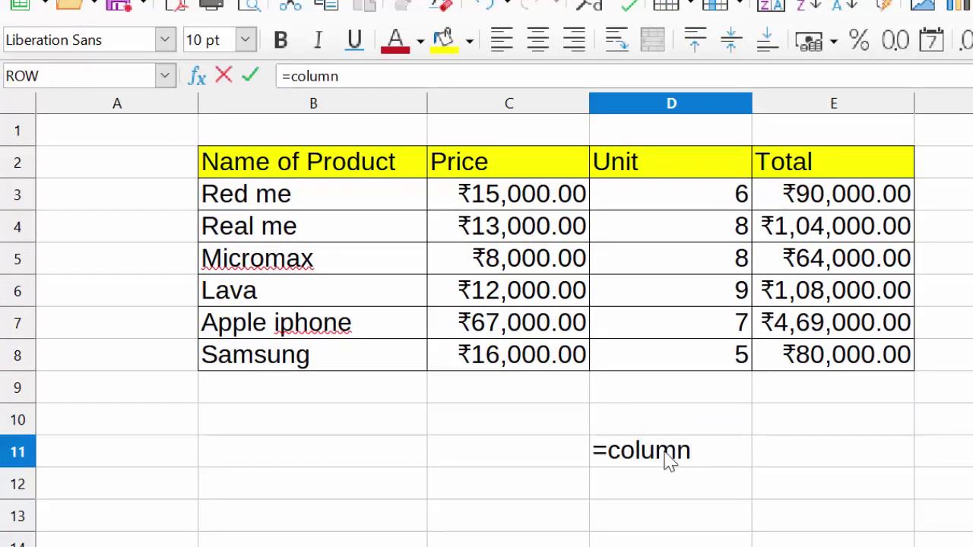
type("(")
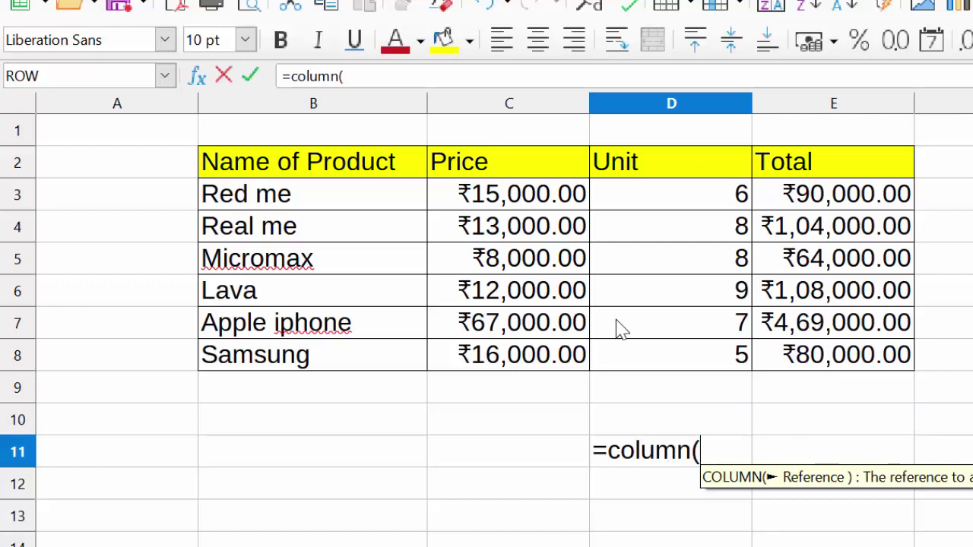
left_click(491, 198)
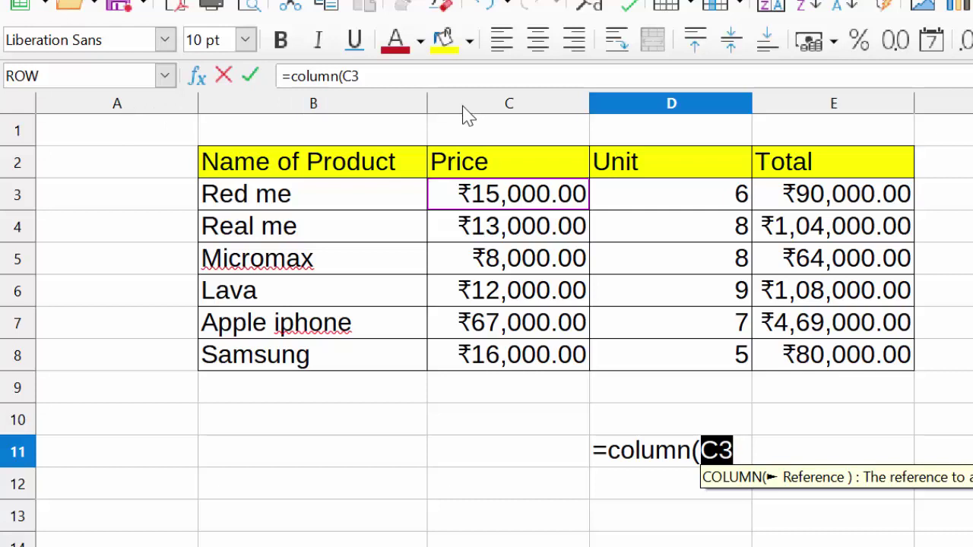
left_click(749, 451)
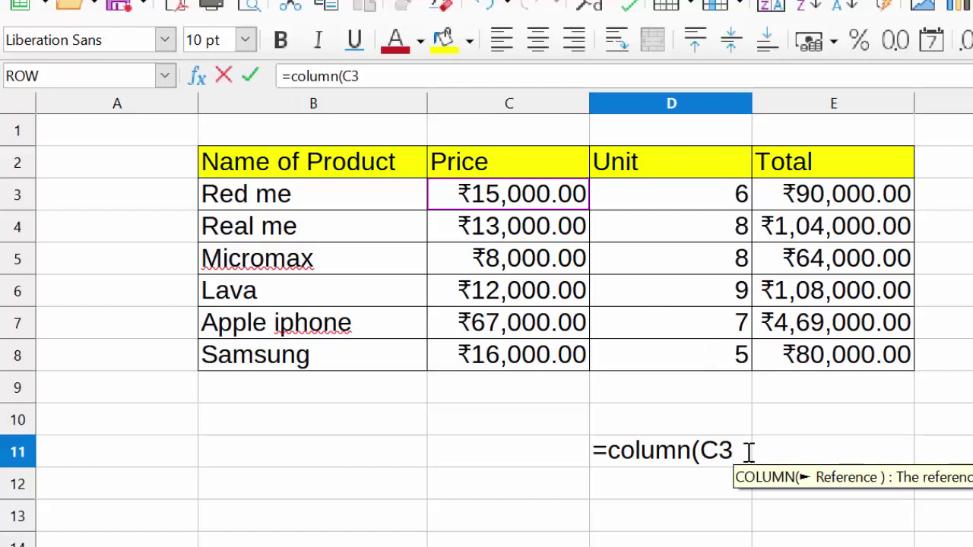
type(")")
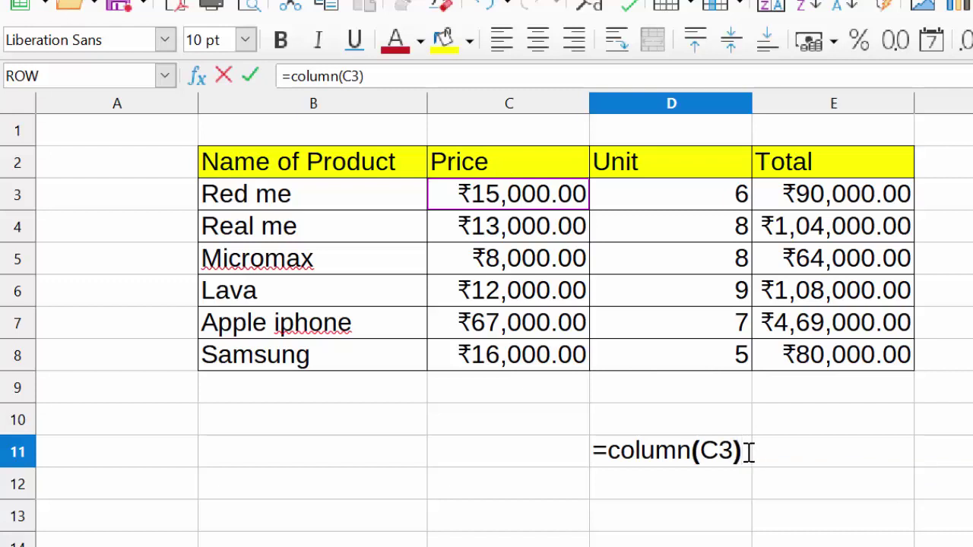
key("Return")
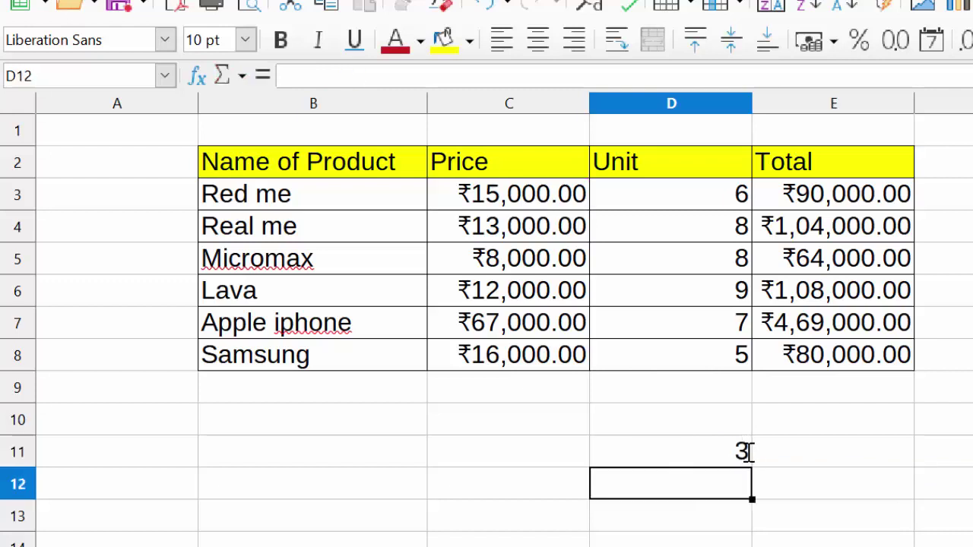
Step: Fill cell D11, which shows 3, with a light lime background
left_click(738, 452)
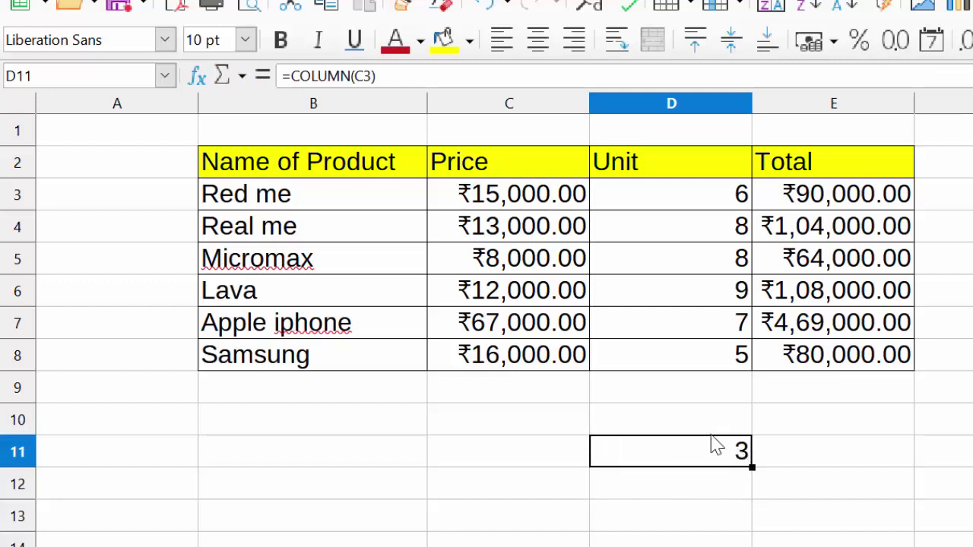
left_click(470, 41)
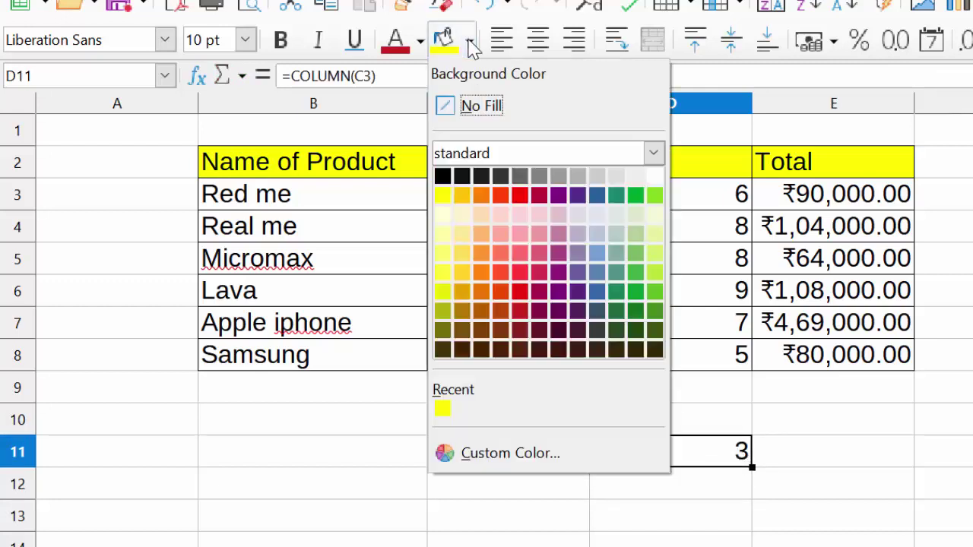
left_click(653, 253)
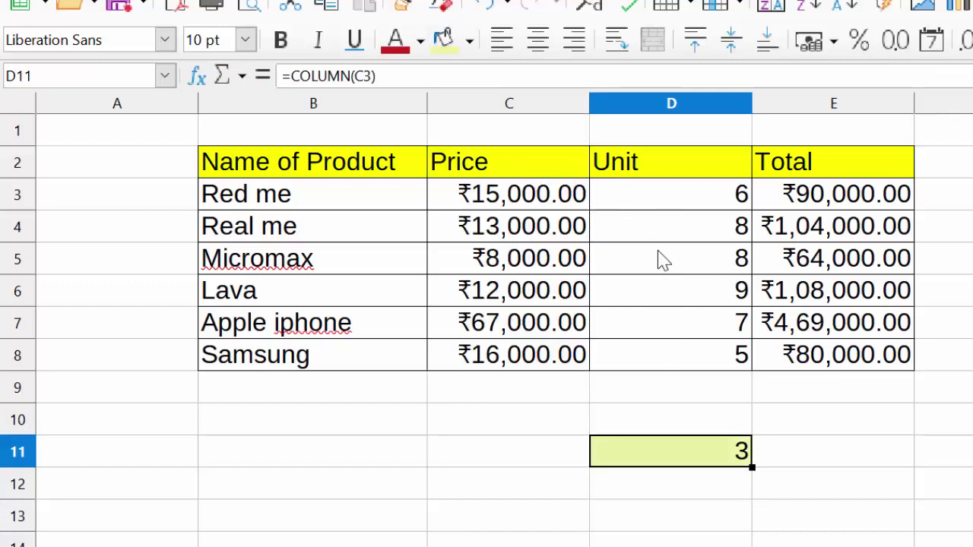
left_click(807, 532)
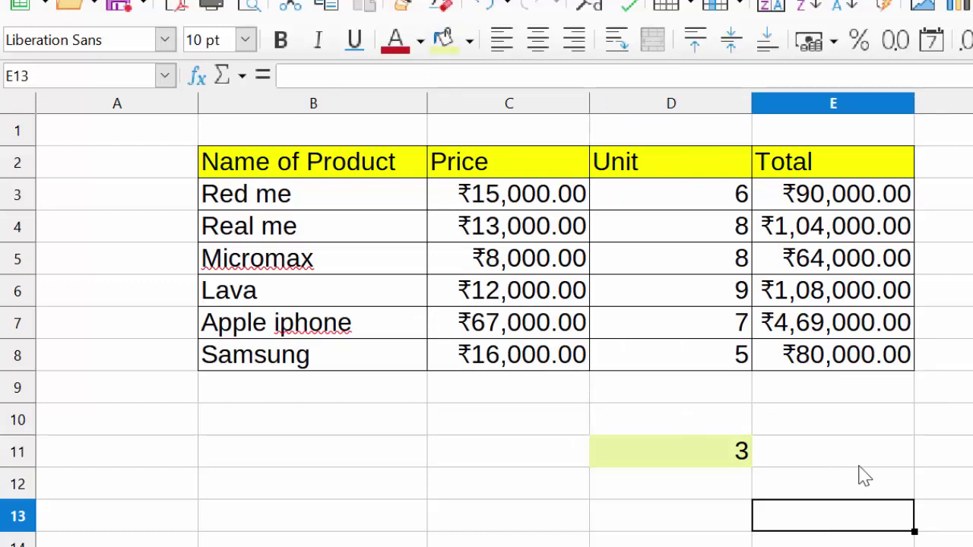
Step: Enter =COLUMN(B4) in cell B11 so it returns 2
left_click(245, 466)
double_click(246, 466)
type("=")
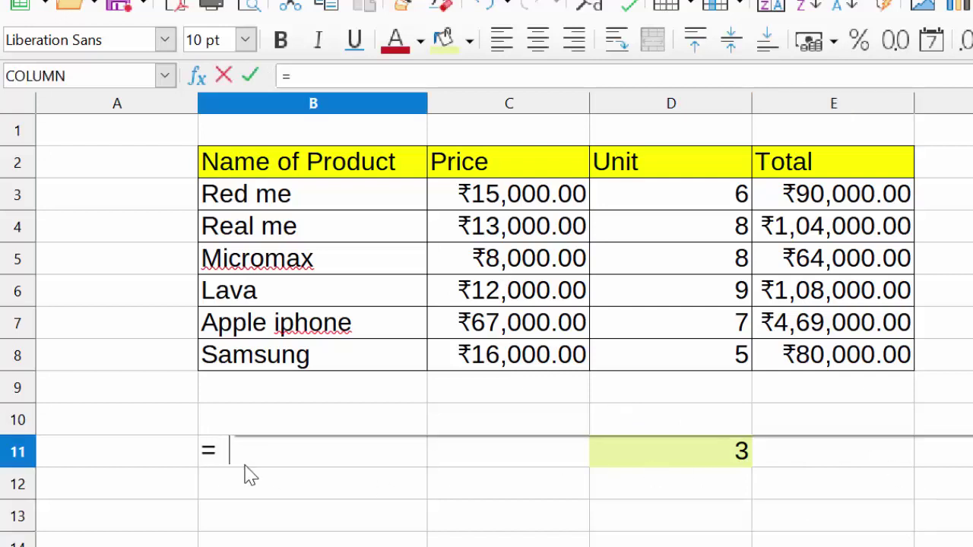
type("colum")
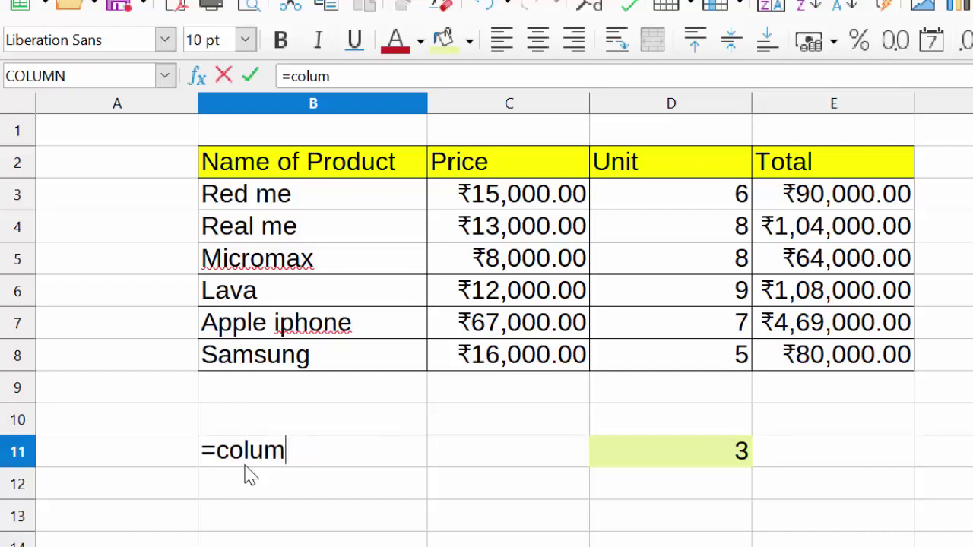
type("n(")
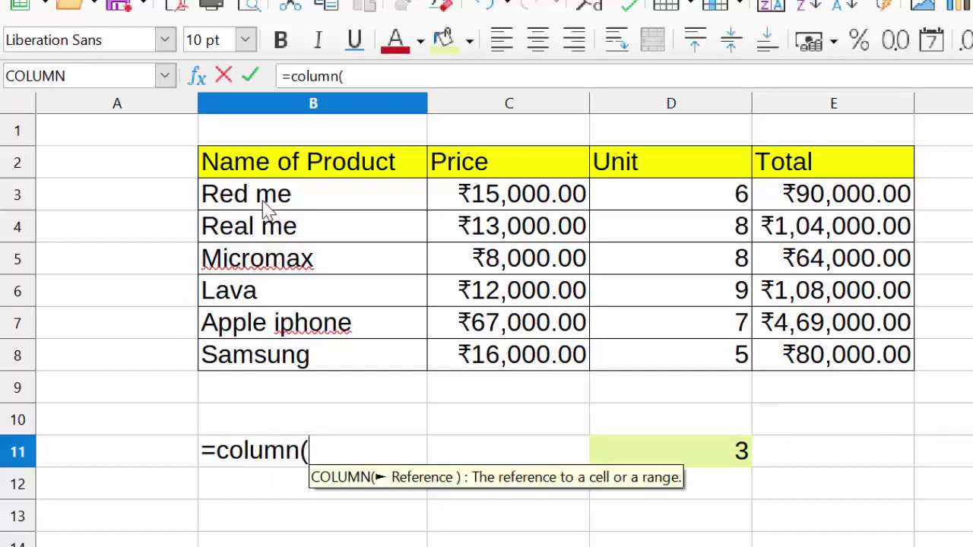
left_click(270, 225)
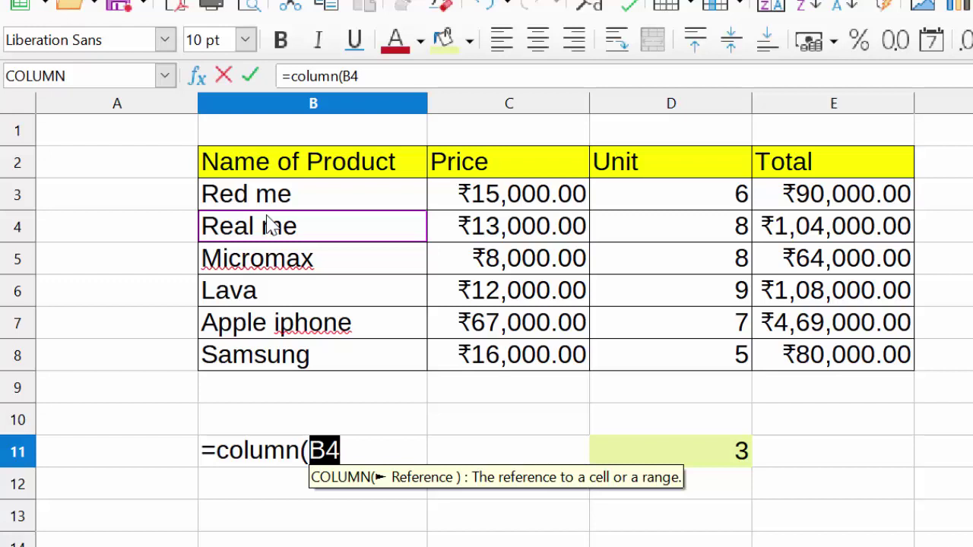
type(")")
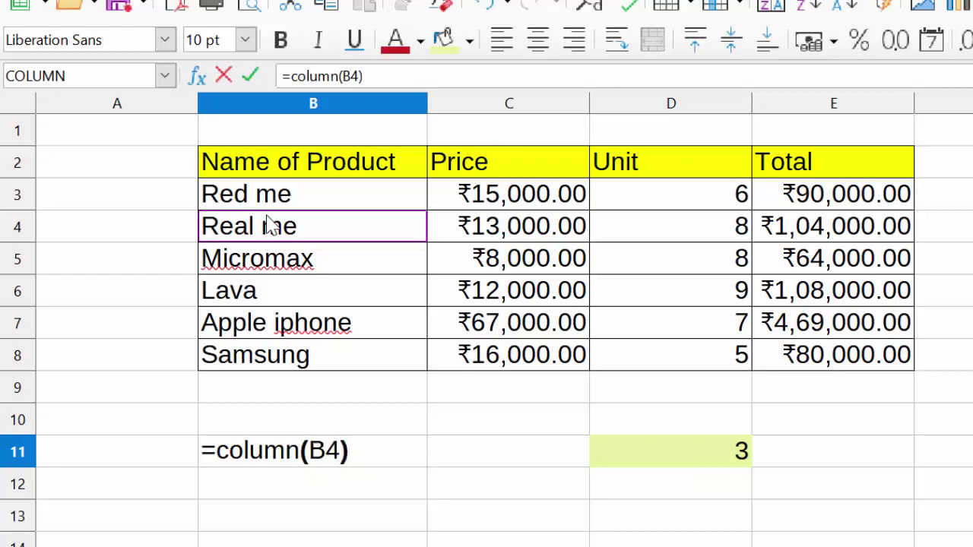
key("Return")
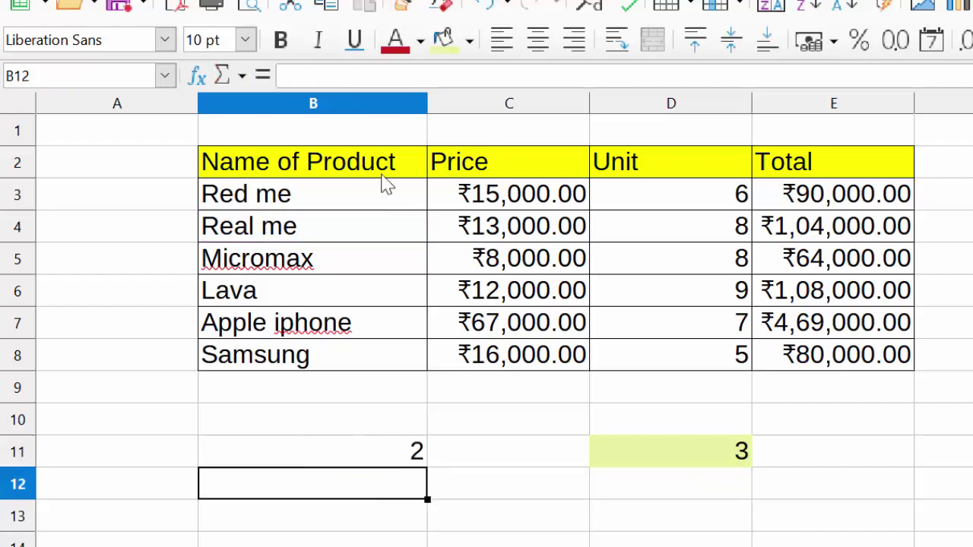
Step: Review B11's formula, then select columns A and B and clear the selection
left_click(382, 450)
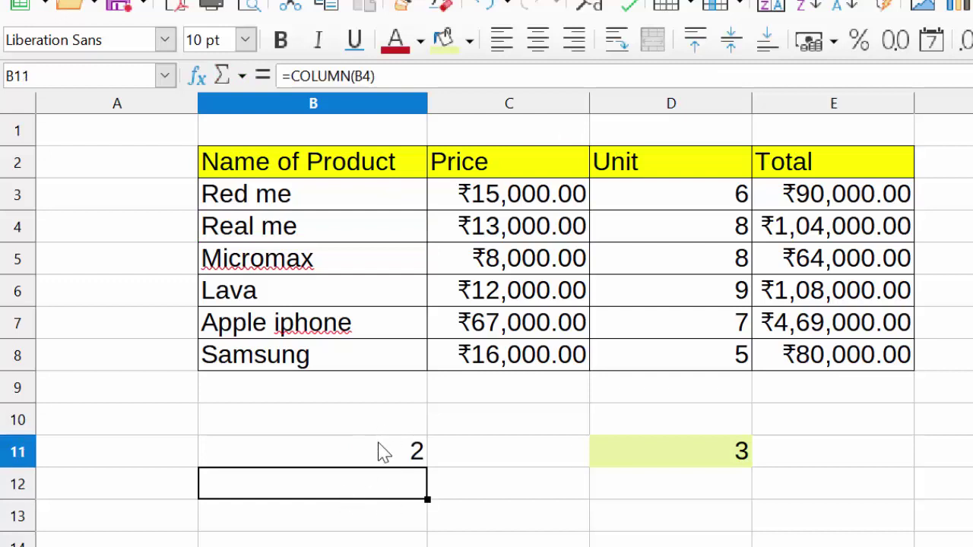
left_click(60, 104)
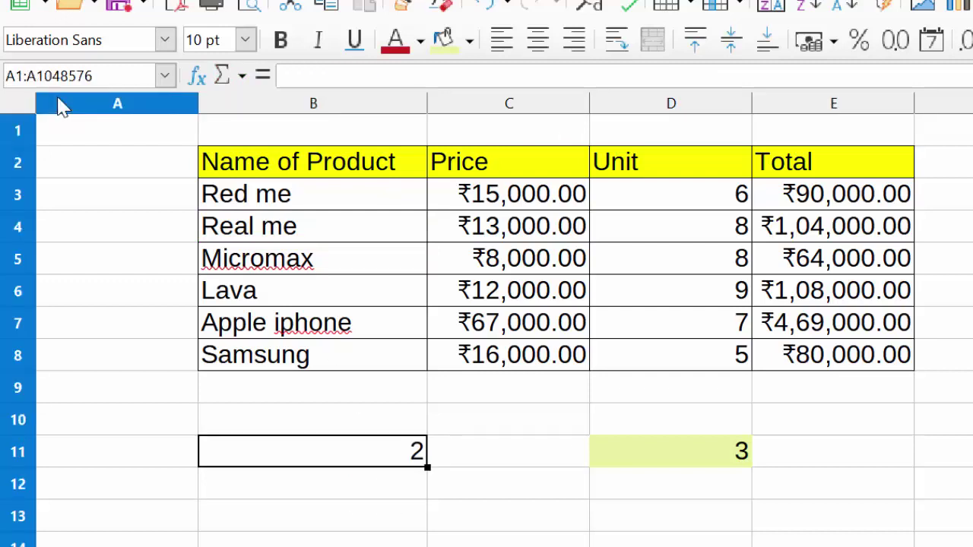
left_click(261, 106)
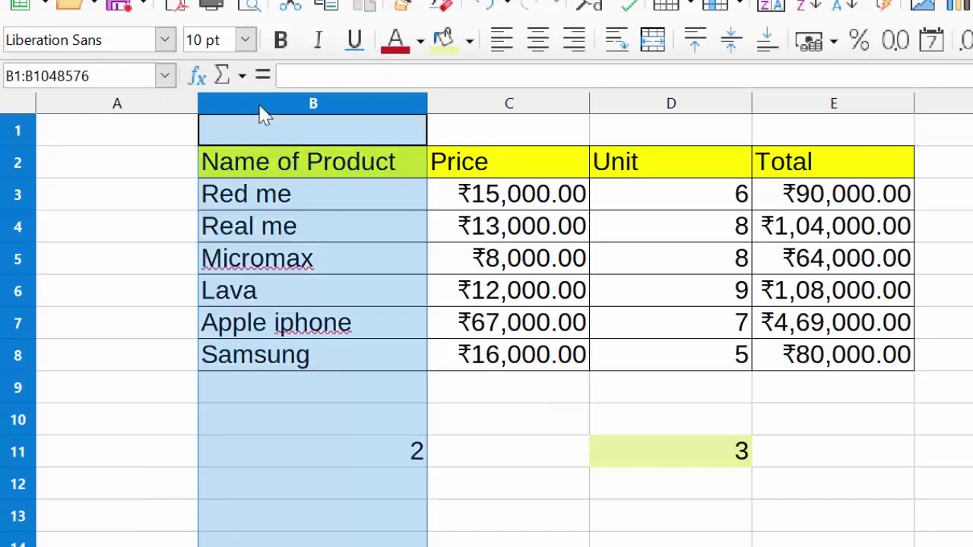
left_click(867, 465)
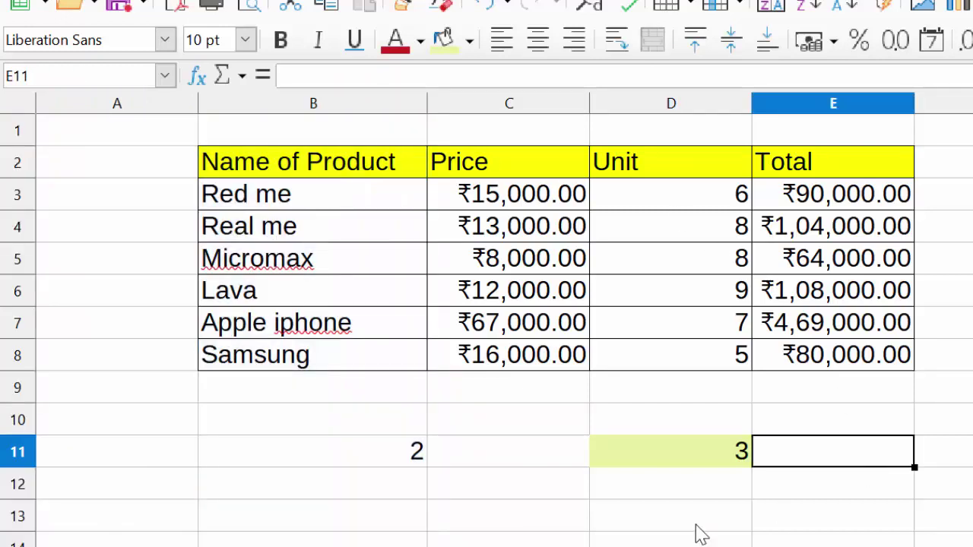
left_click(470, 525)
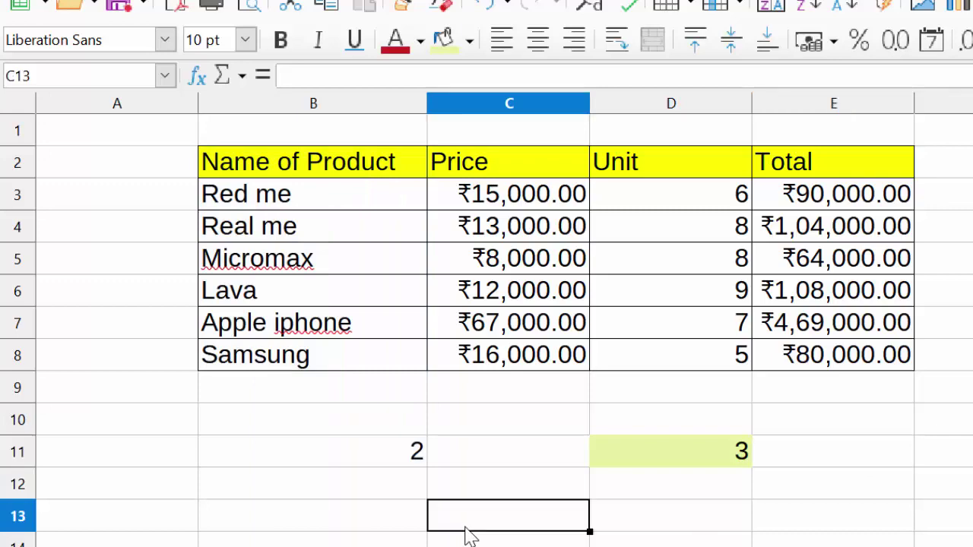
Step: Enter =ROW(A1) in cell C13 so it returns 1
type("=")
type("r")
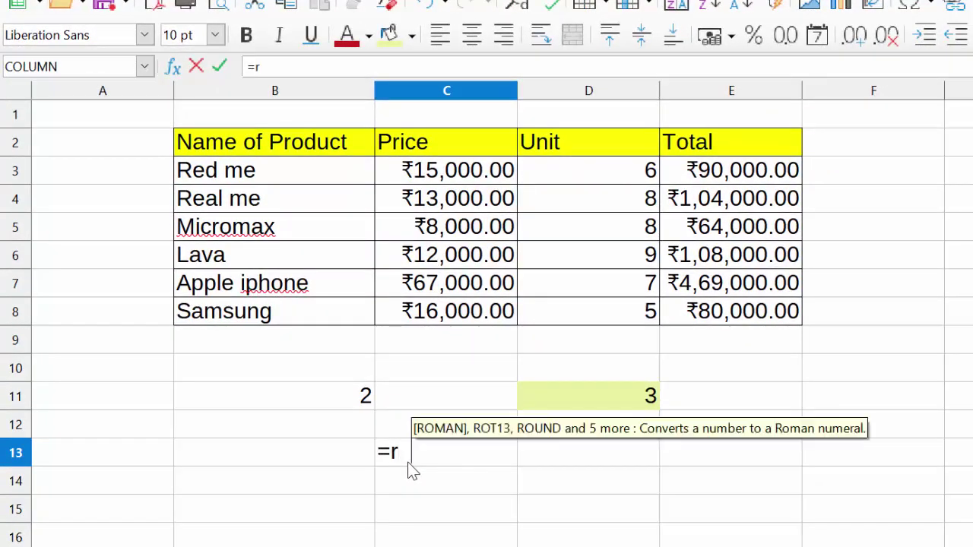
type("ow")
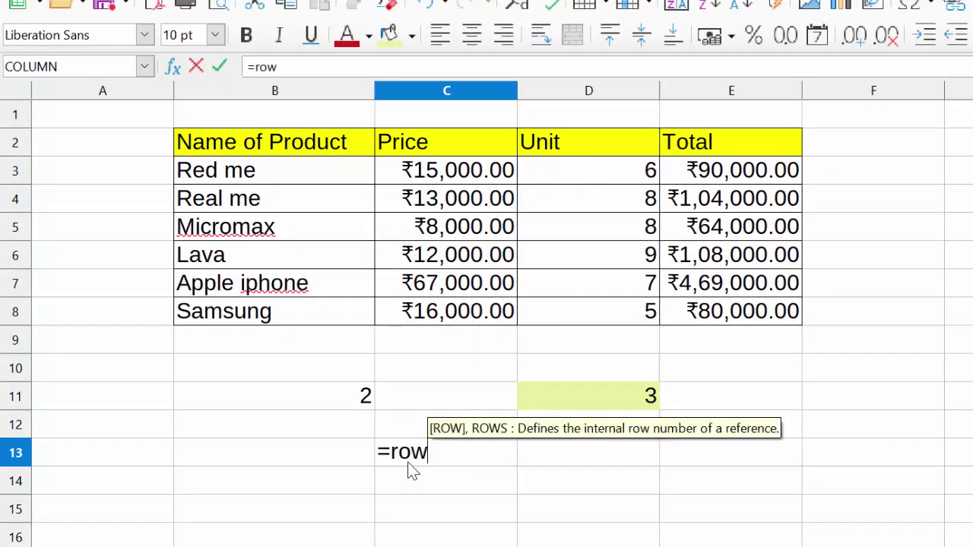
type("(")
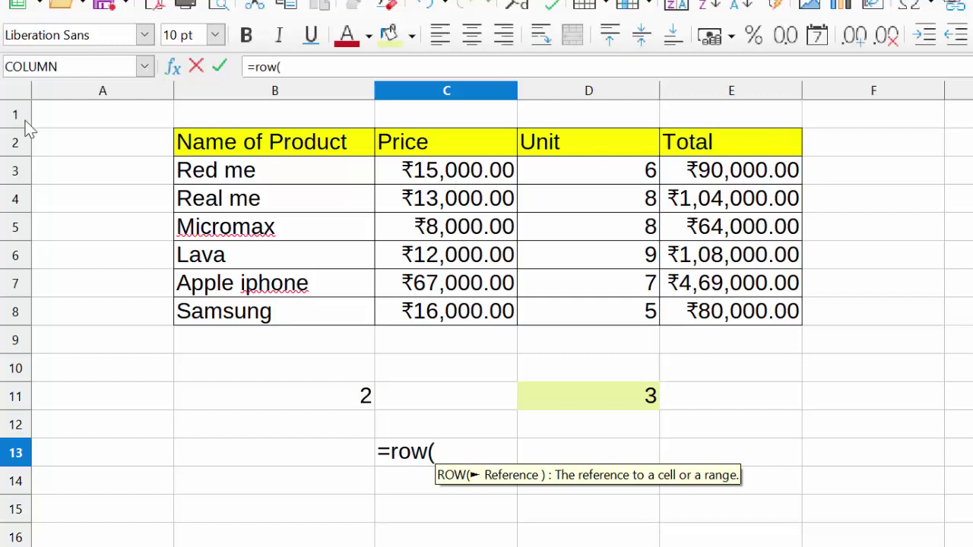
left_click(97, 124)
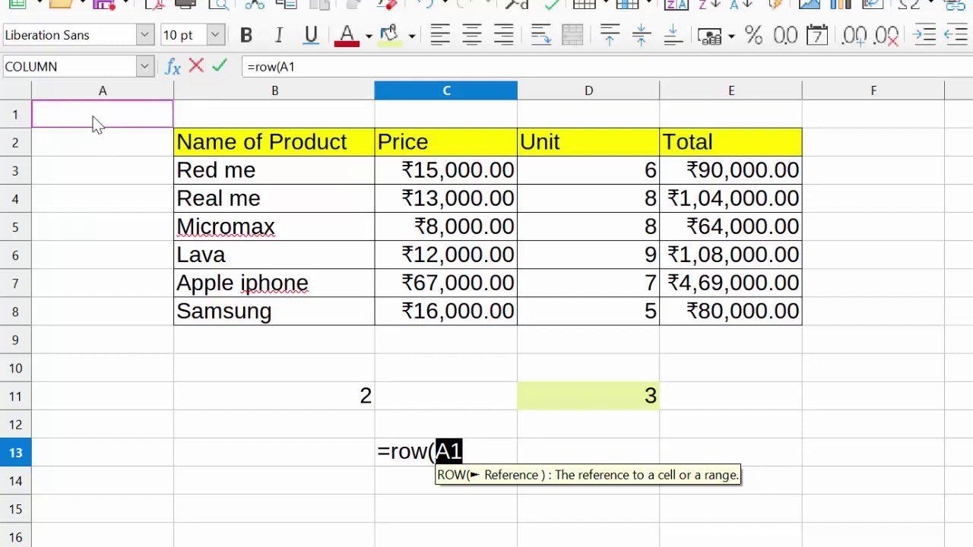
type(")")
key("Return")
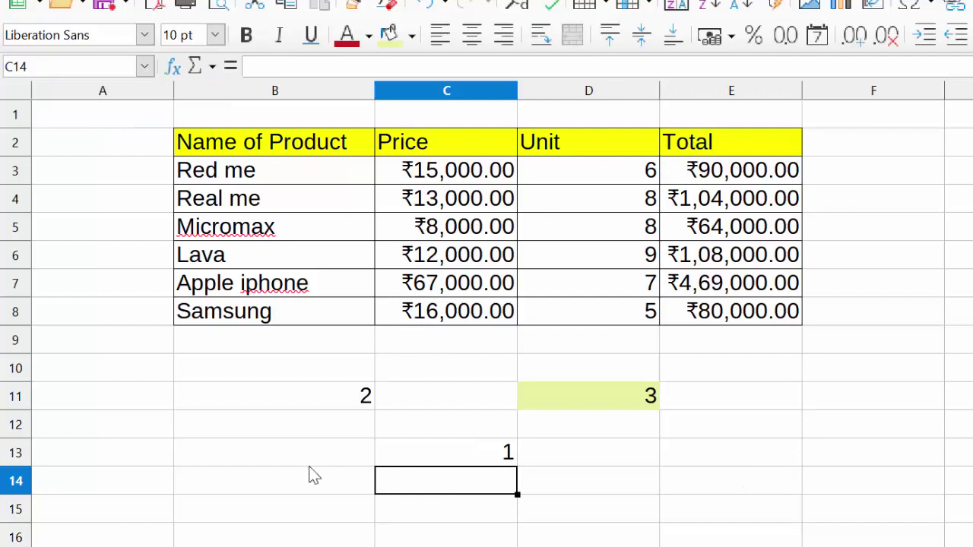
left_click(256, 458)
Step: Enter =ROW(F11) in cell B13 so it returns 11
type("=")
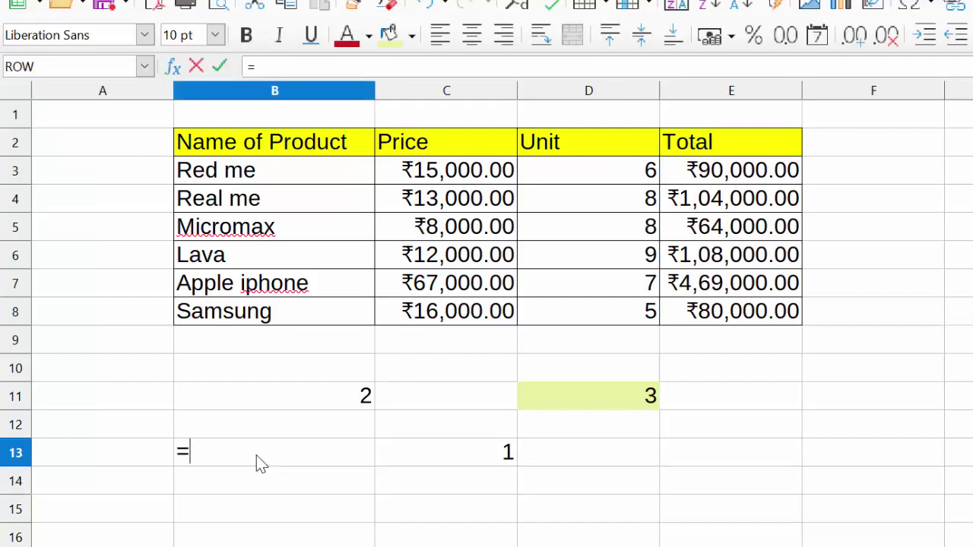
type("row")
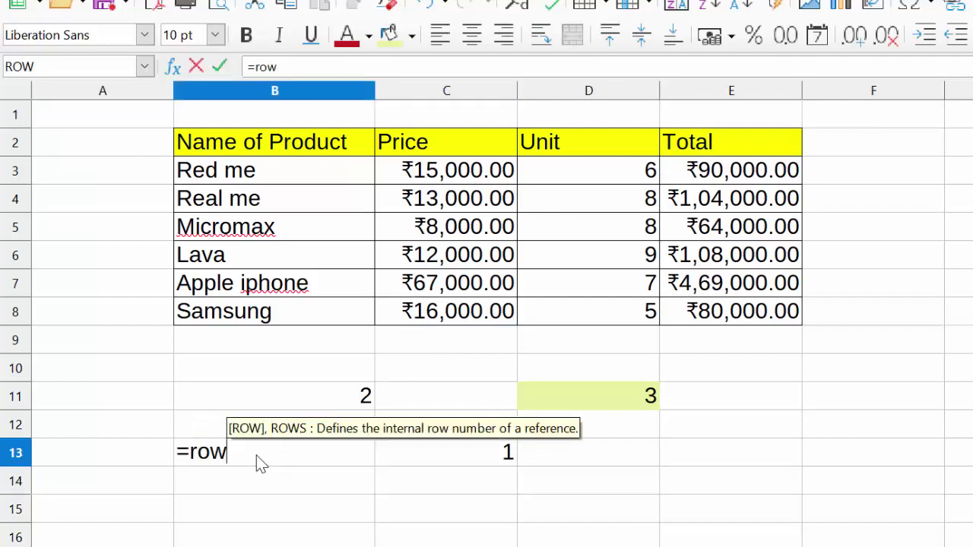
type("(")
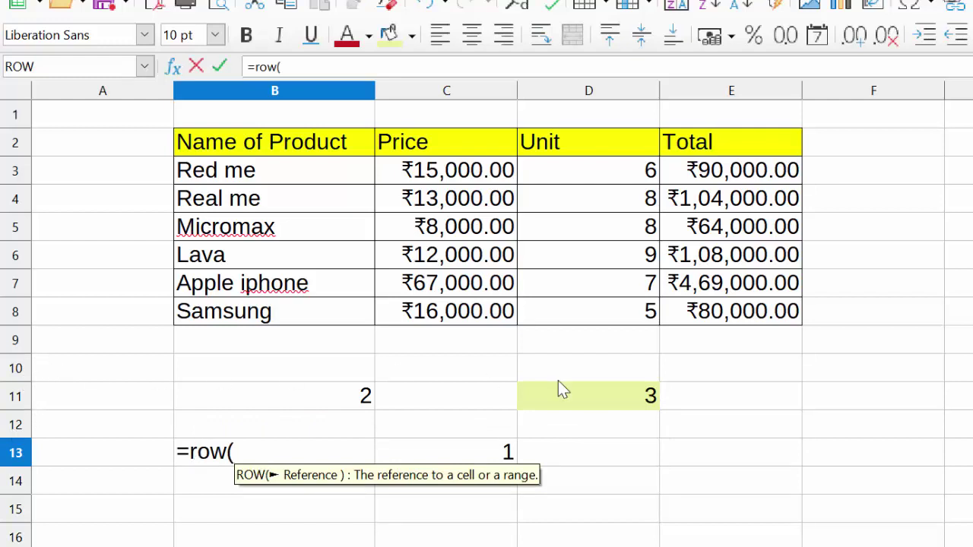
left_click(858, 405)
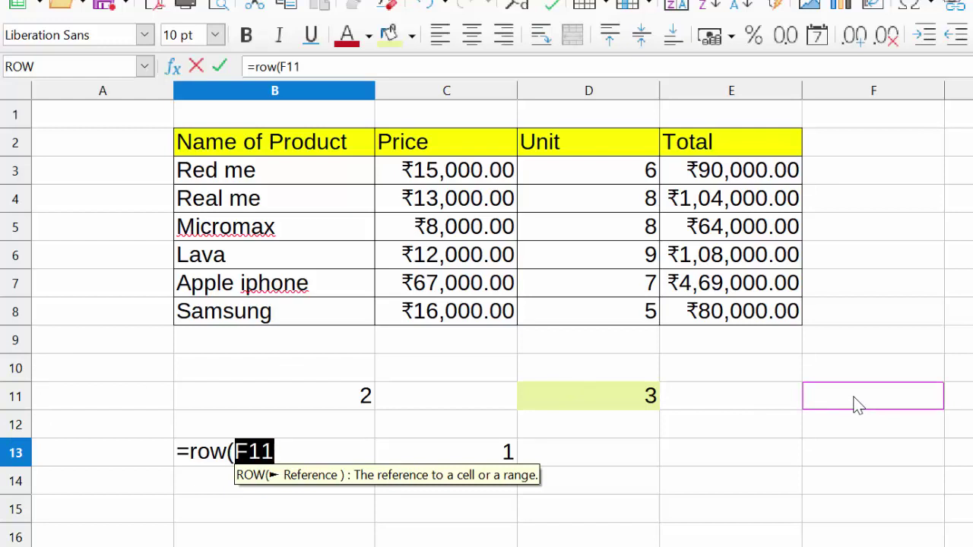
type(")")
key("Return")
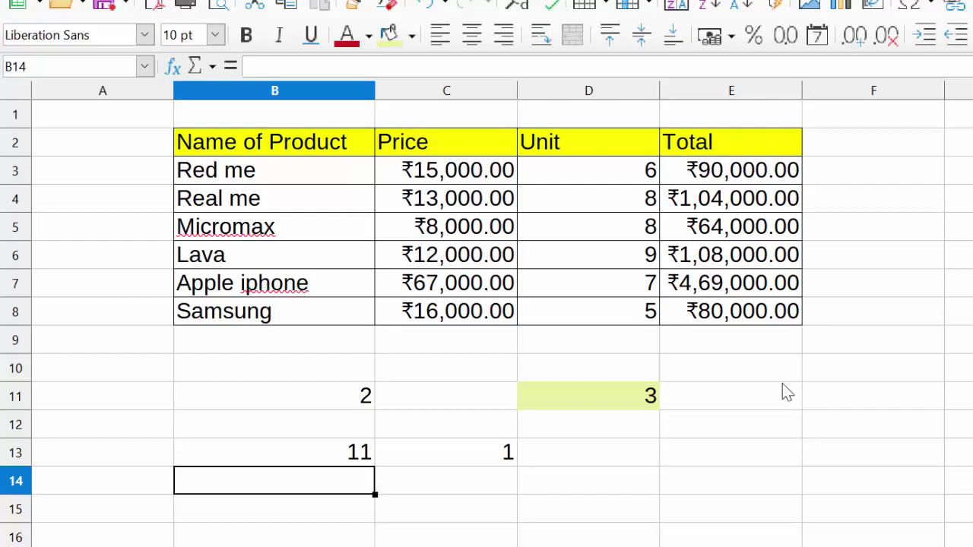
left_click(15, 339)
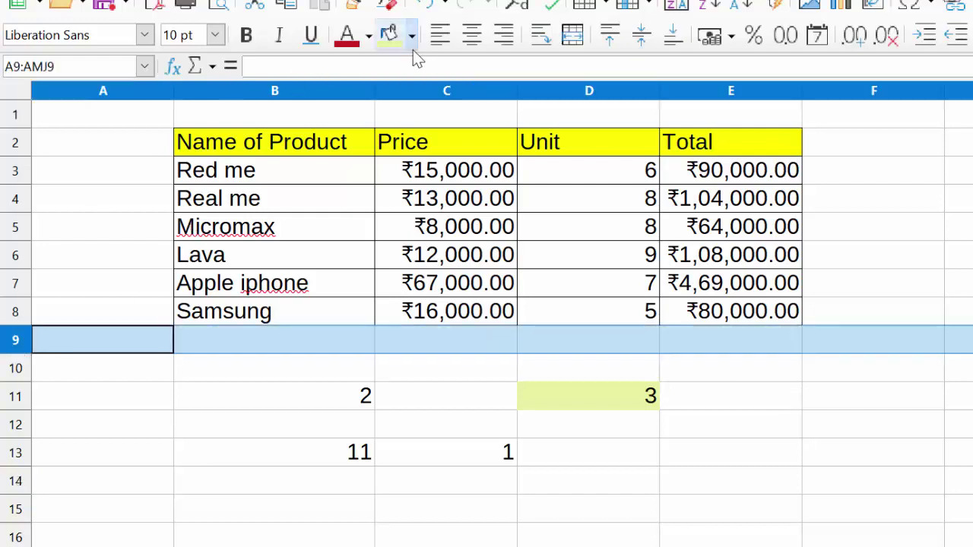
Step: Apply the Light Lime 3 background to the selected row 9
left_click(390, 36)
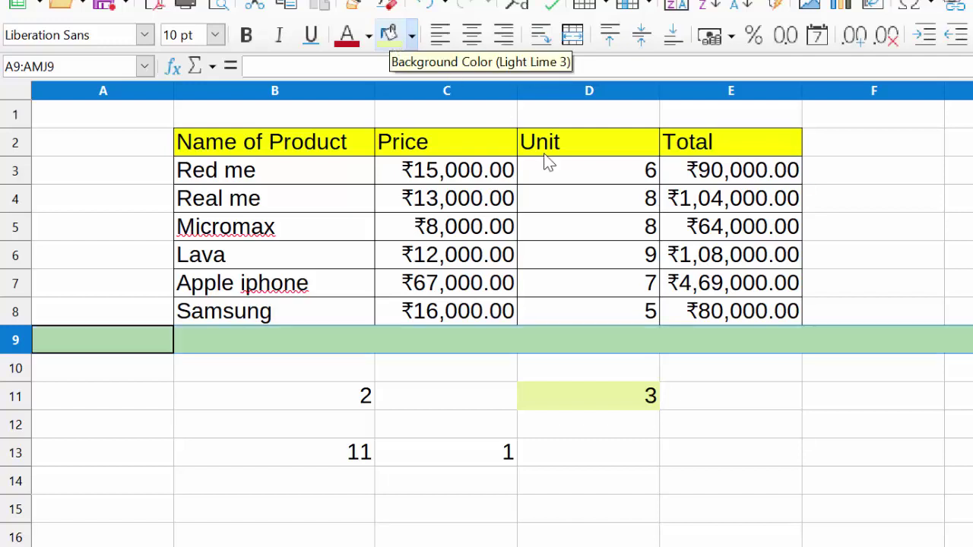
left_click(958, 480)
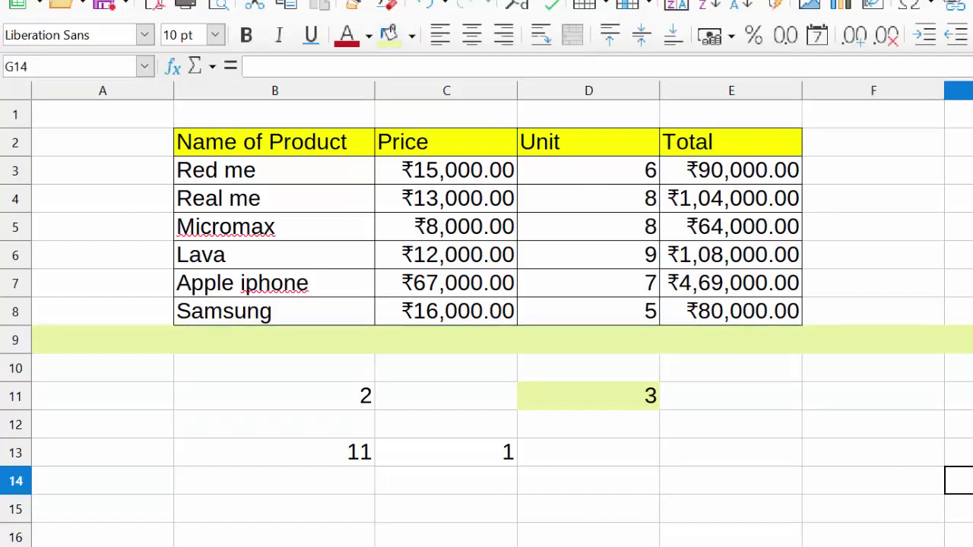
scroll(487, 304, "right", 1)
scroll(487, 304, "right", 2)
scroll(487, 304, "right", 2)
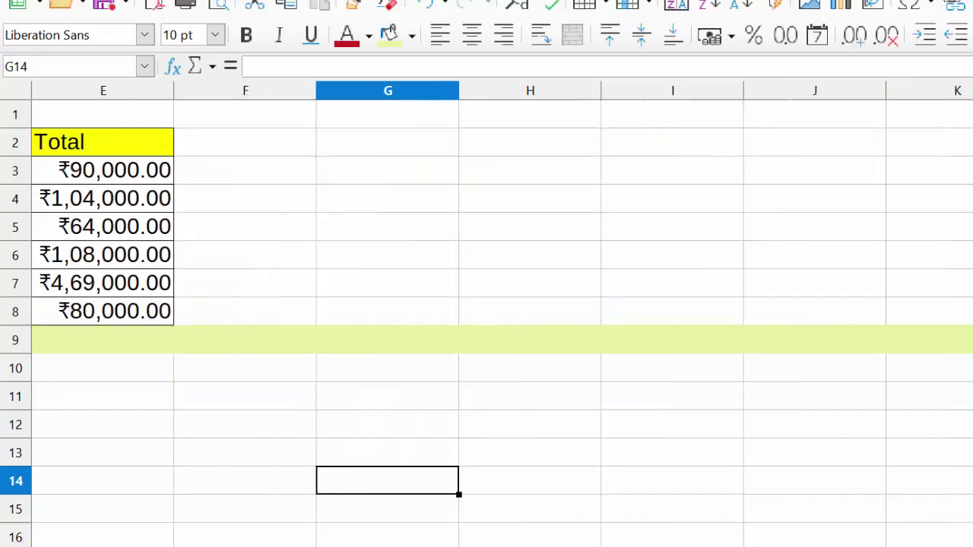
scroll(487, 304, "left", 4)
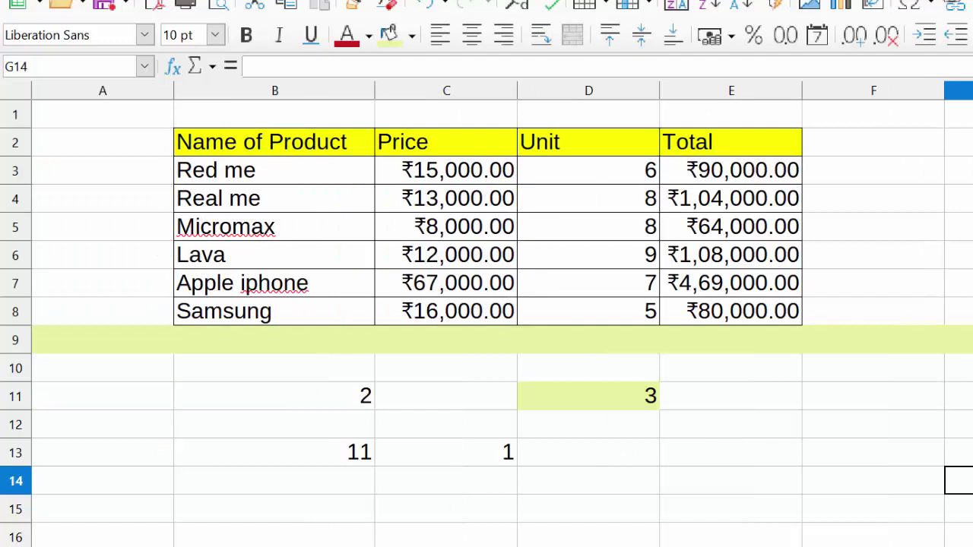
Step: Enter =ROW(B4) in cell F11 so it returns 4
left_click(812, 392)
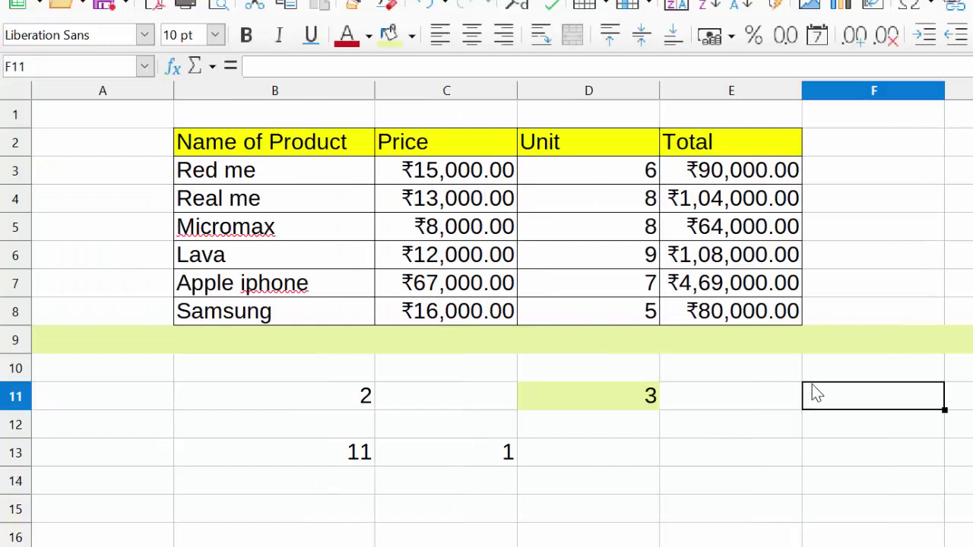
type("=r")
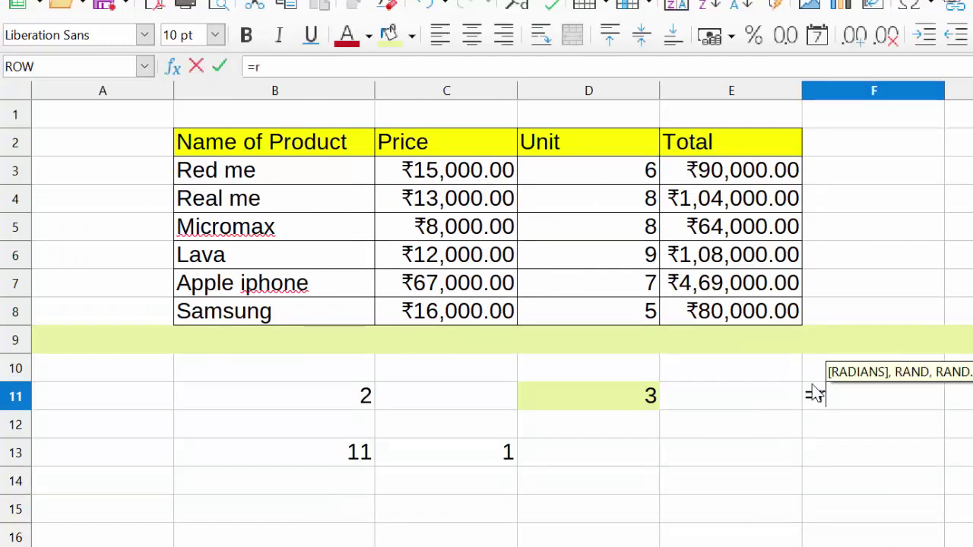
type("ow(")
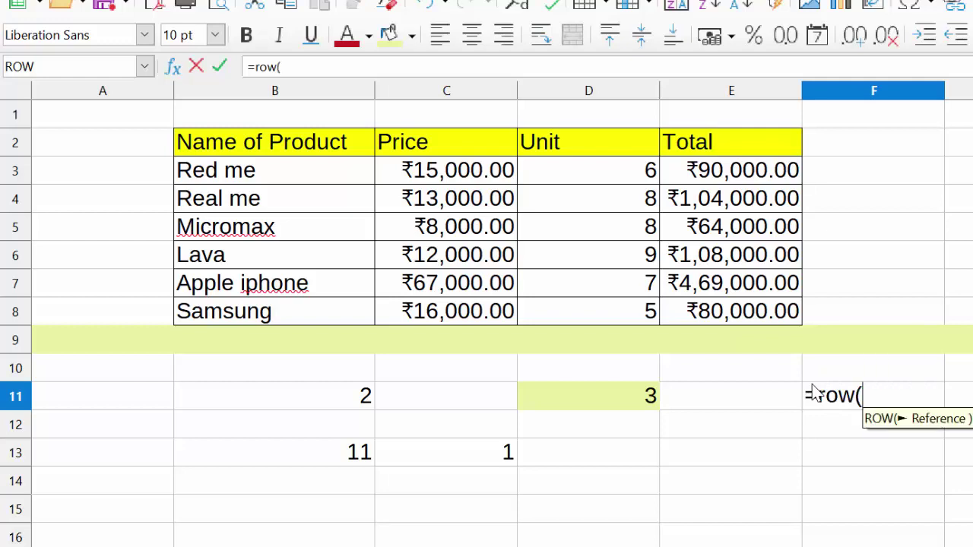
left_click(229, 207)
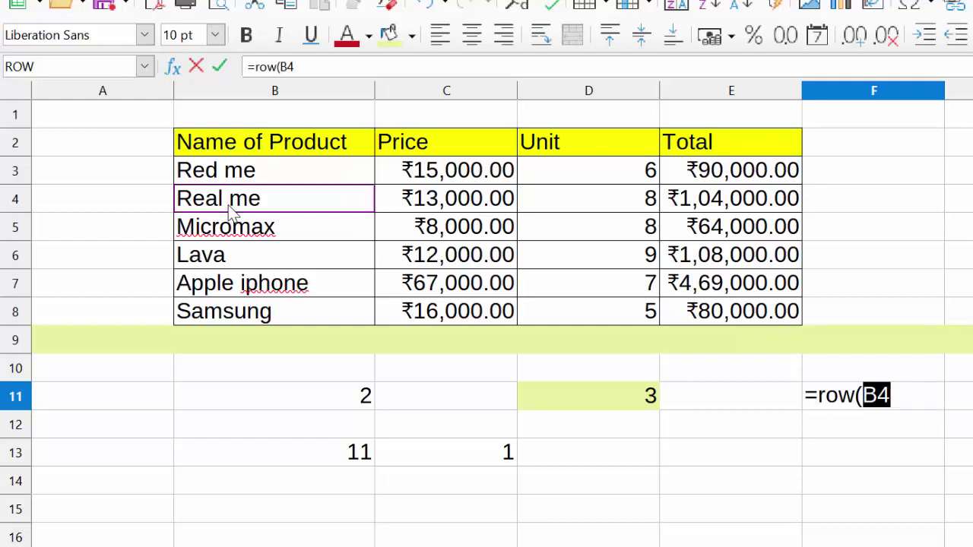
type(")")
key("Return")
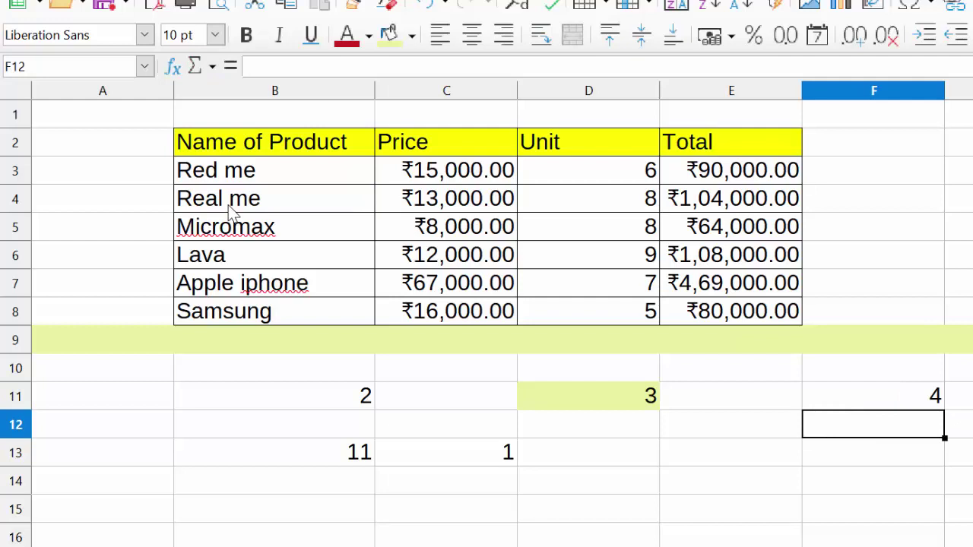